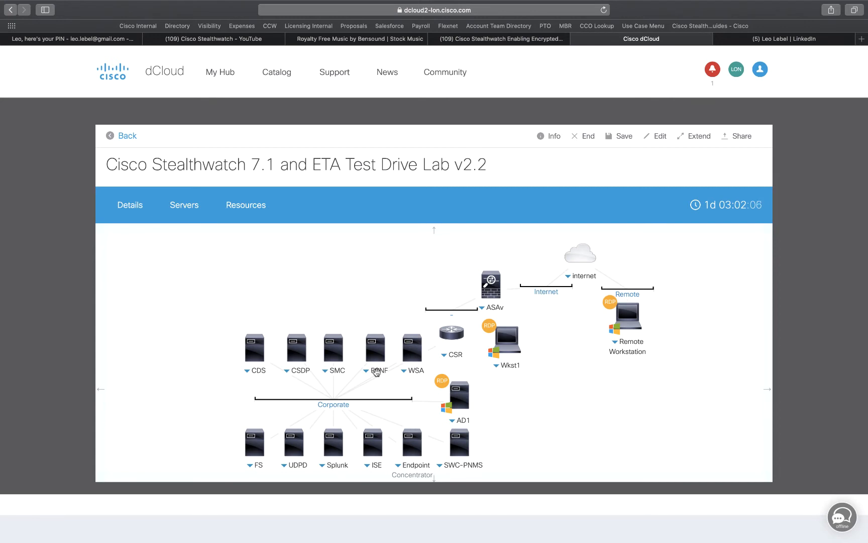
- Open a remote desktop session to the Wkst1 workstation from the lab topology
{"action": "left_click", "coordinate": [376, 371]}
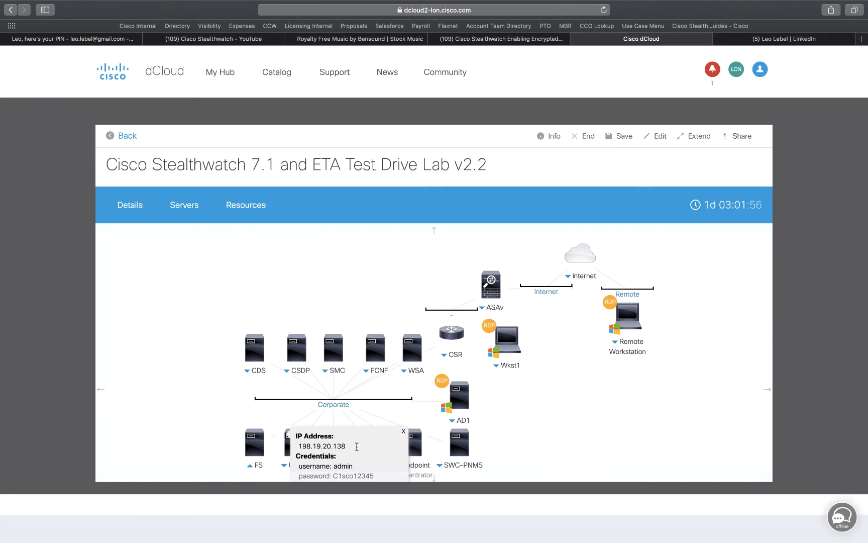
{"action": "left_click", "coordinate": [510, 367]}
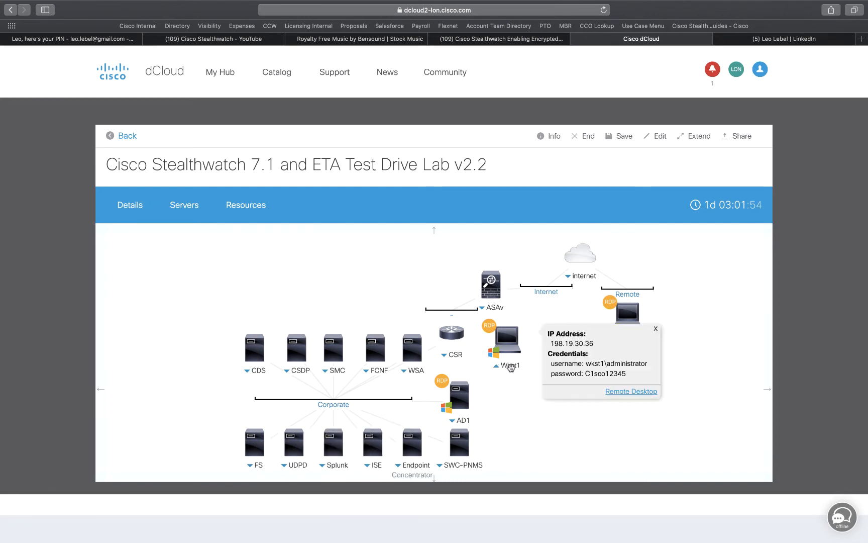
{"action": "left_click", "coordinate": [634, 391]}
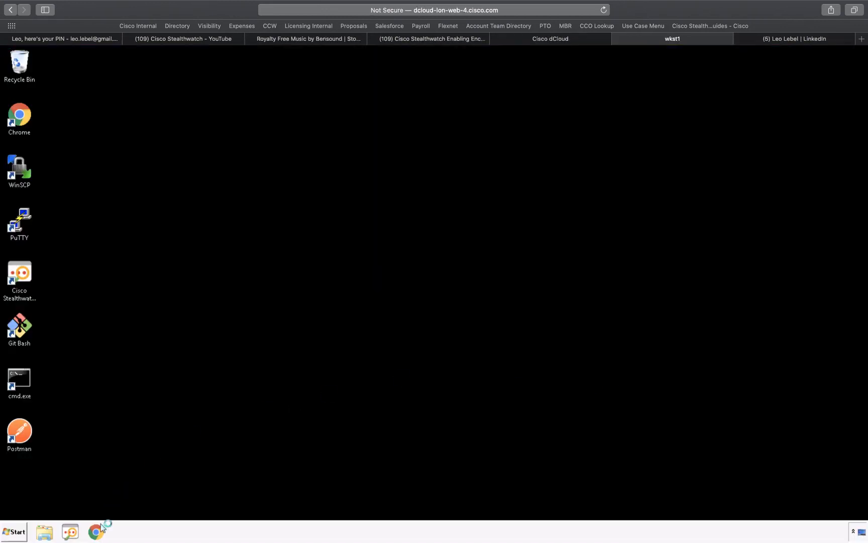
- Open the SMC web interface in Chrome on the workstation and sign in with the prefilled credentials
{"action": "left_click", "coordinate": [98, 532]}
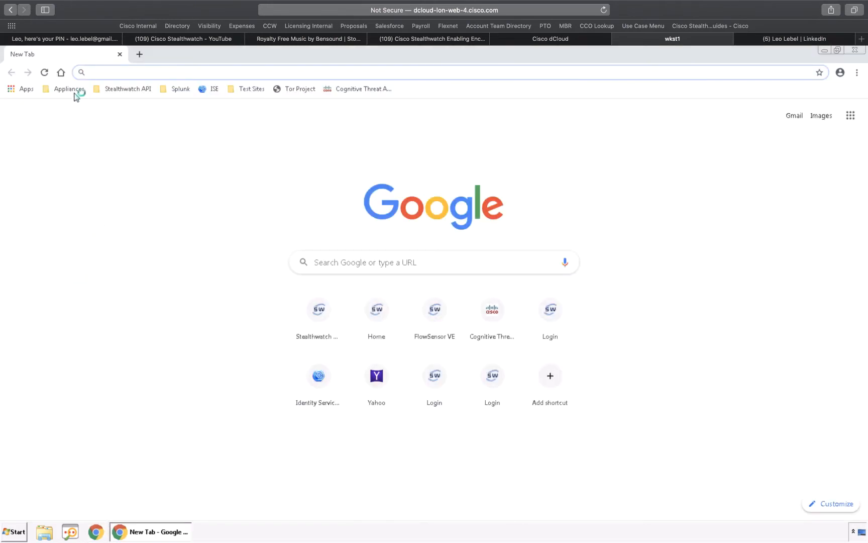
{"action": "left_click", "coordinate": [75, 93]}
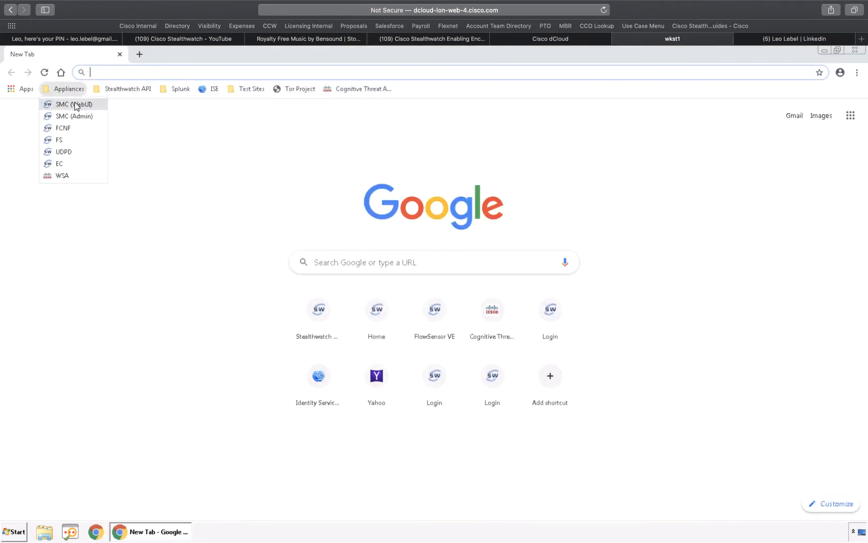
{"action": "left_click", "coordinate": [76, 104]}
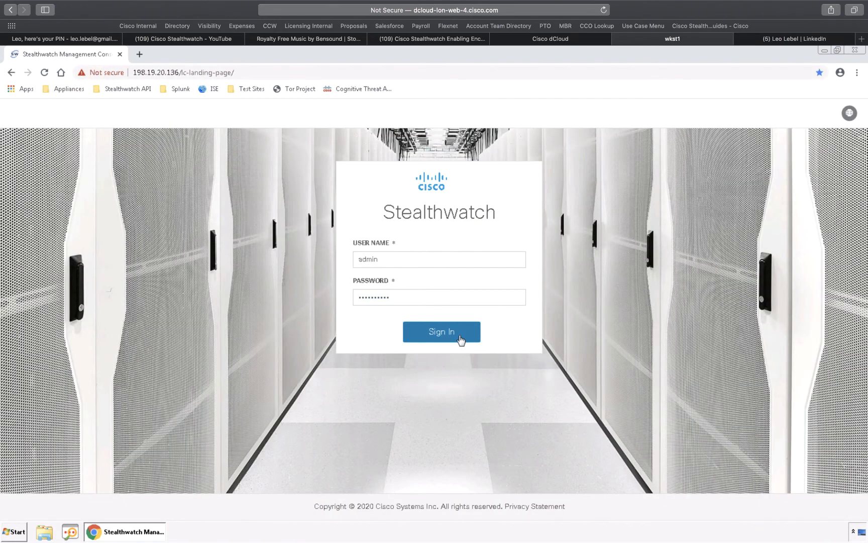
{"action": "left_click", "coordinate": [460, 340]}
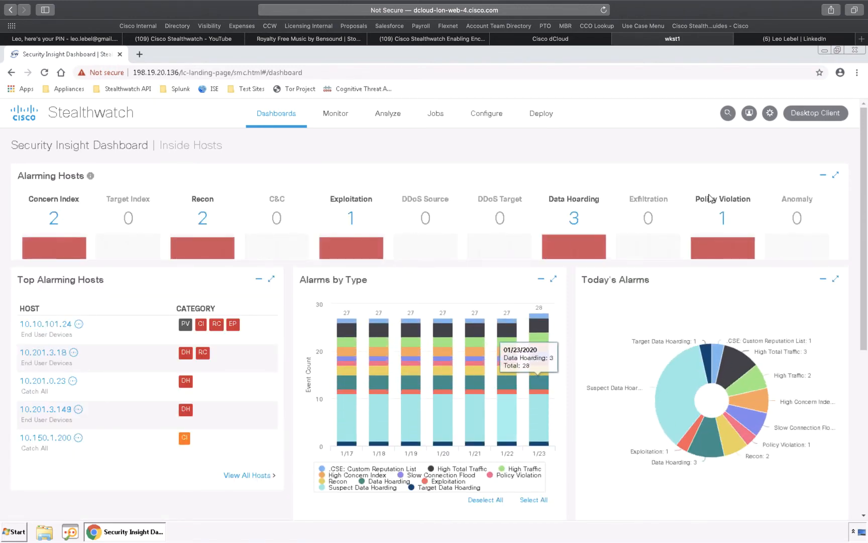
- Go to the SMC's appliance configuration in Central Management and open its Appliance Administration interface
{"action": "mouse_move", "coordinate": [770, 115]}
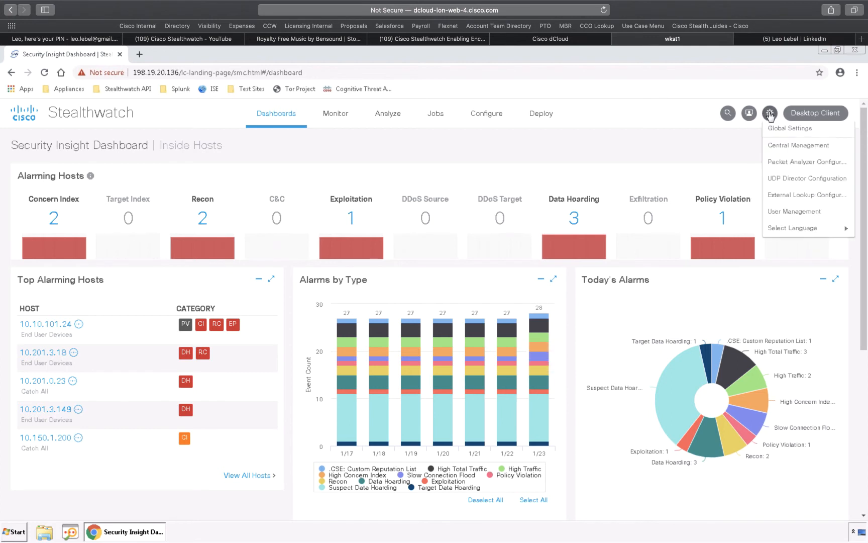
{"action": "left_click", "coordinate": [774, 145]}
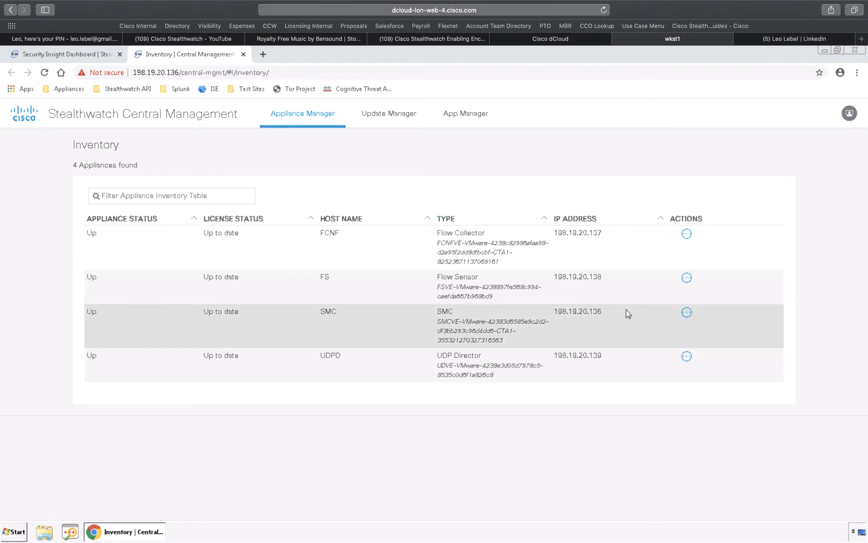
{"action": "left_click", "coordinate": [687, 313]}
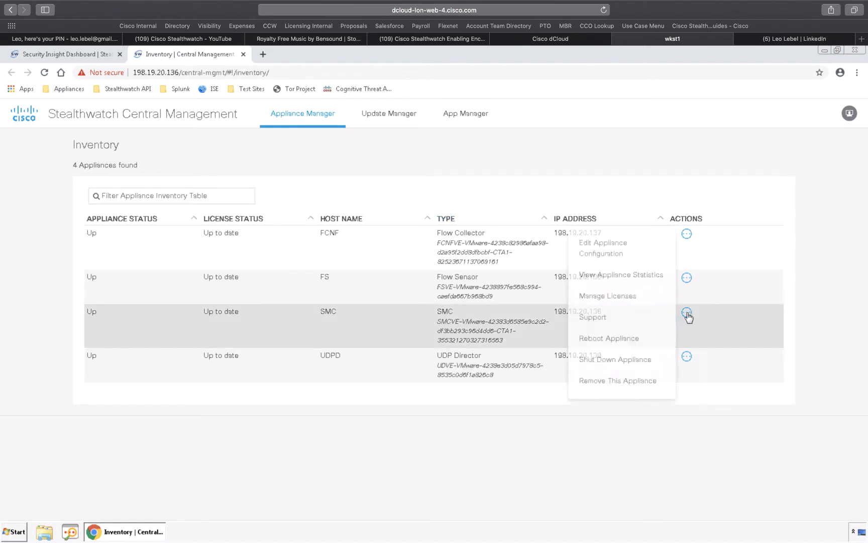
{"action": "left_click", "coordinate": [618, 251]}
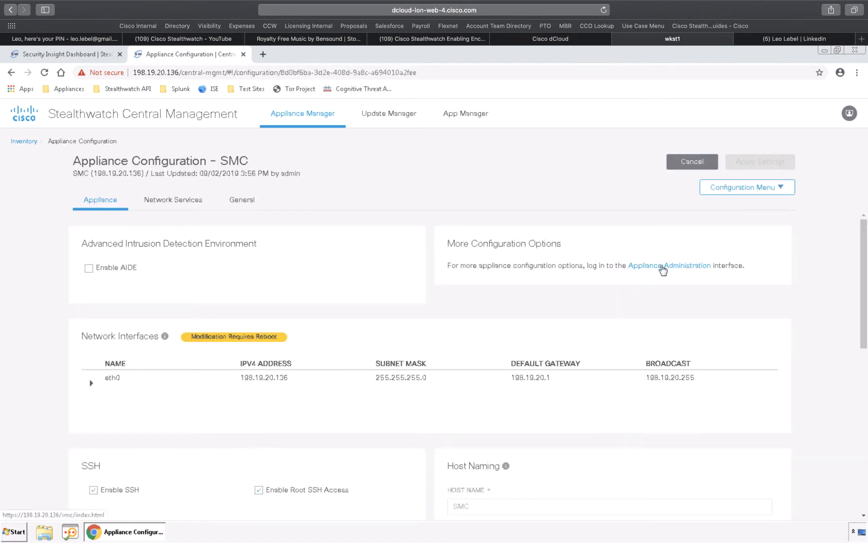
{"action": "left_click", "coordinate": [663, 268]}
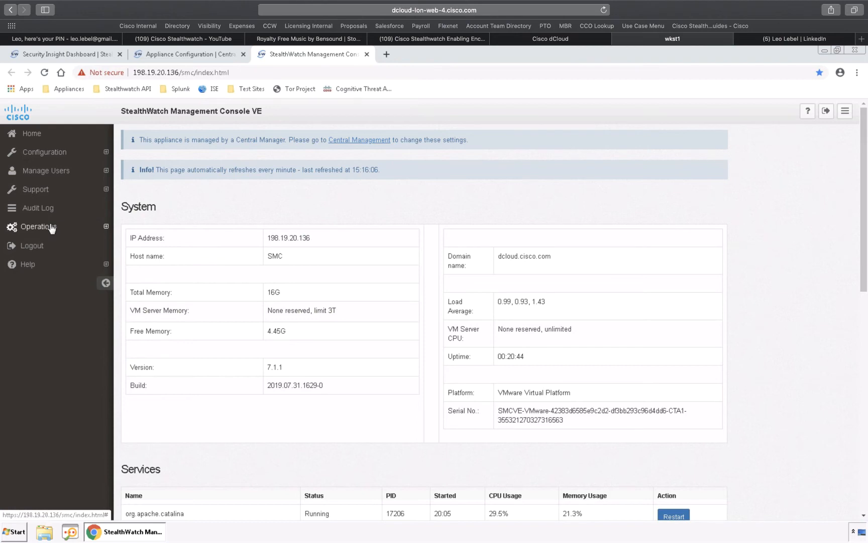
- Start a packet capture on interface eth0 for host 198.19.20.137 and port netflow (2055)
{"action": "left_click", "coordinate": [40, 191]}
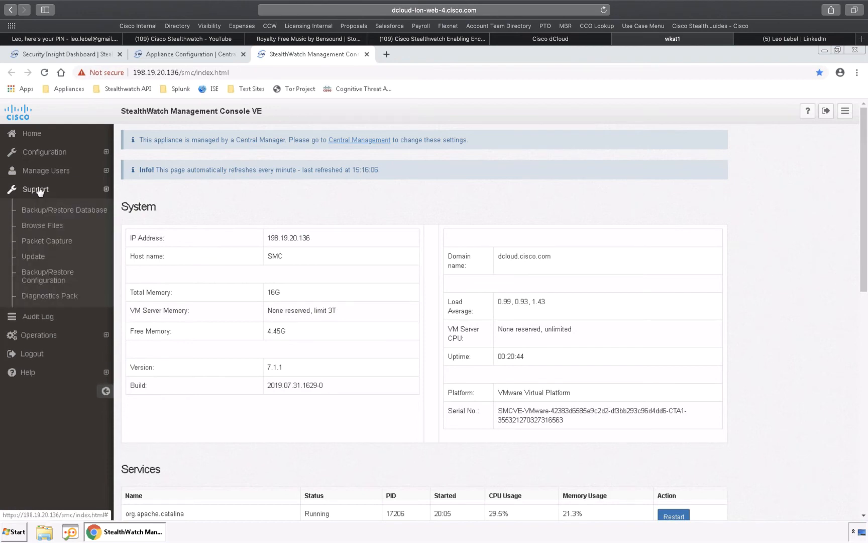
{"action": "left_click", "coordinate": [45, 241]}
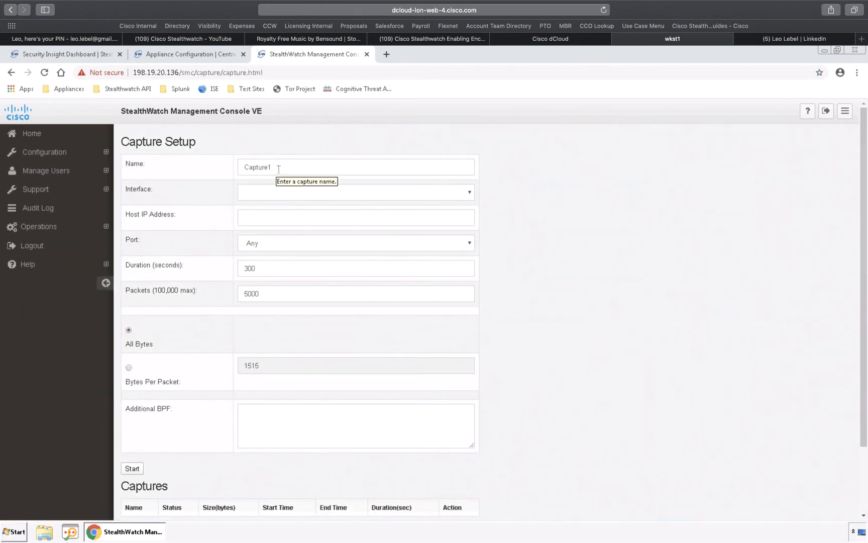
{"action": "left_click", "coordinate": [277, 196]}
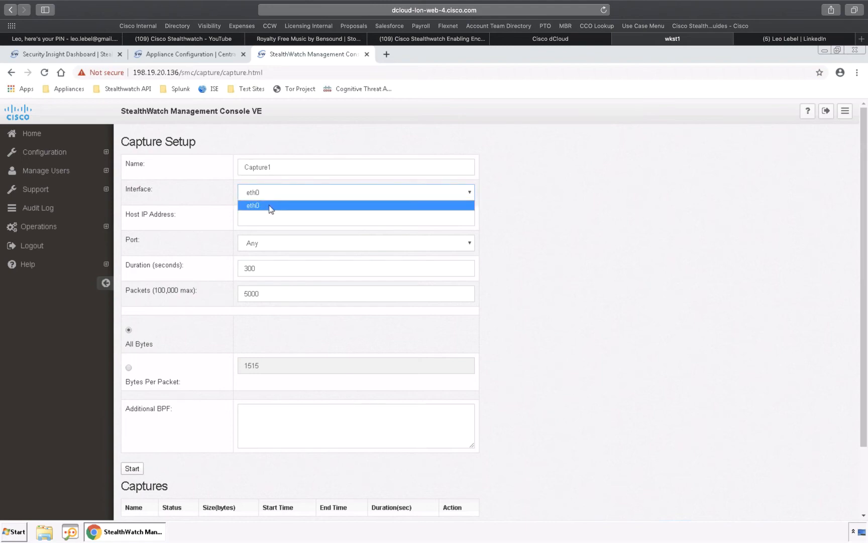
{"action": "left_click", "coordinate": [269, 204]}
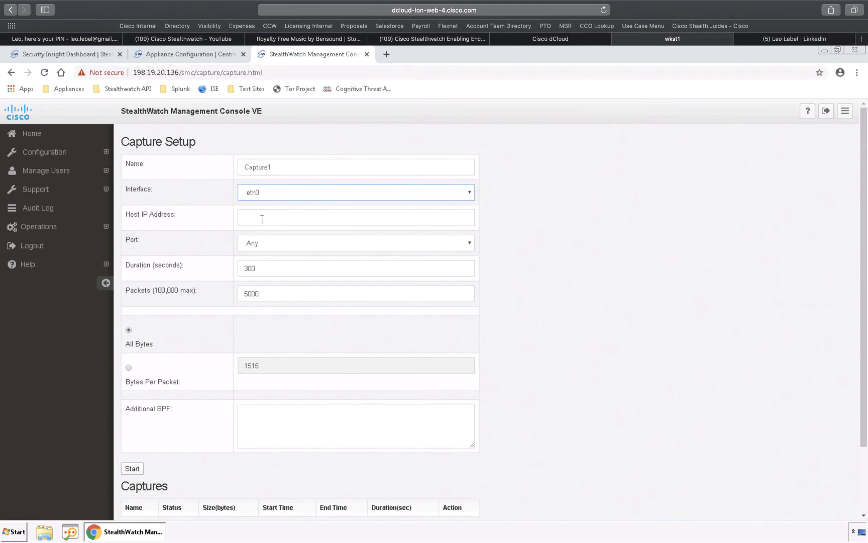
{"action": "left_click", "coordinate": [262, 219]}
{"action": "type", "text": "198.19.20.137"}
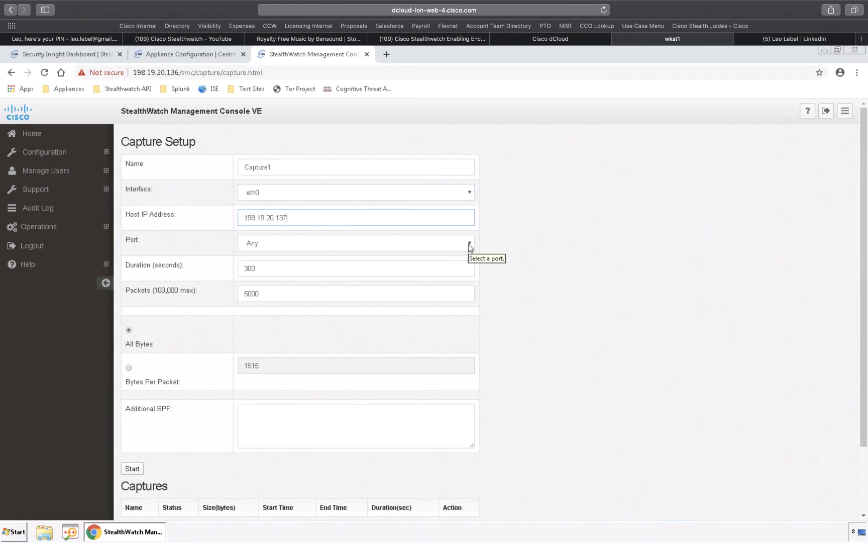
{"action": "left_click", "coordinate": [468, 244]}
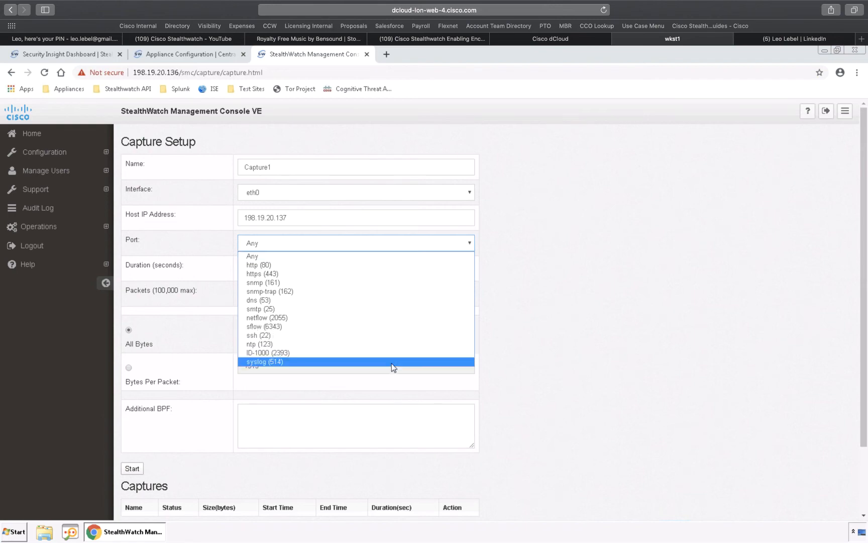
{"action": "left_click", "coordinate": [403, 317]}
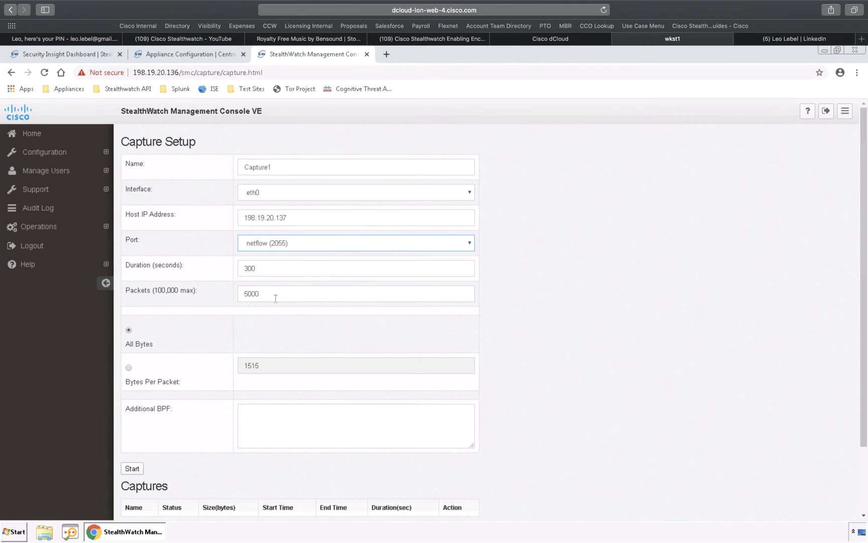
{"action": "scroll", "coordinate": [306, 380], "scroll_direction": "down", "scroll_amount": 3}
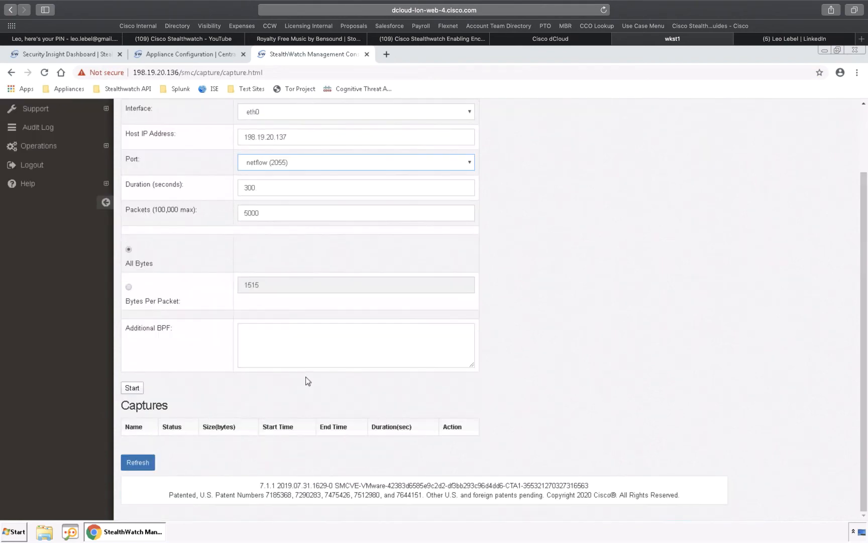
{"action": "left_click", "coordinate": [132, 388]}
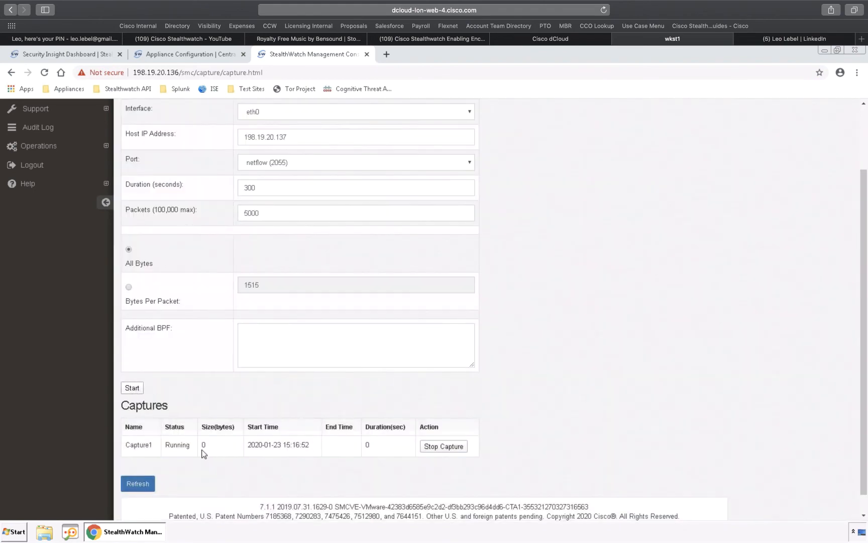
- Refresh the captures list repeatedly to monitor the running netflow capture, and stop the capture
{"action": "left_click", "coordinate": [136, 483]}
{"action": "left_click", "coordinate": [137, 485]}
{"action": "left_click", "coordinate": [137, 483]}
{"action": "left_click", "coordinate": [137, 484]}
{"action": "left_click", "coordinate": [137, 484]}
{"action": "left_click", "coordinate": [136, 483]}
{"action": "left_click", "coordinate": [137, 484]}
{"action": "left_click", "coordinate": [137, 483]}
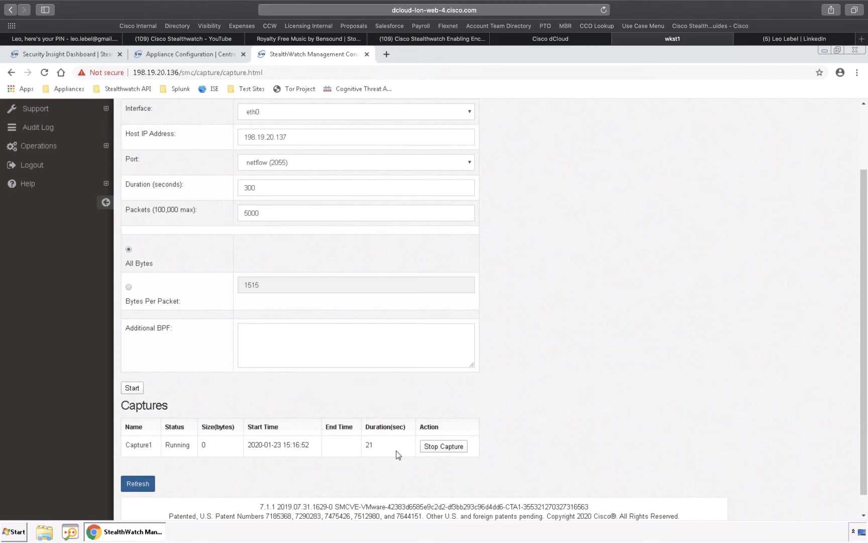
{"action": "left_click", "coordinate": [435, 448]}
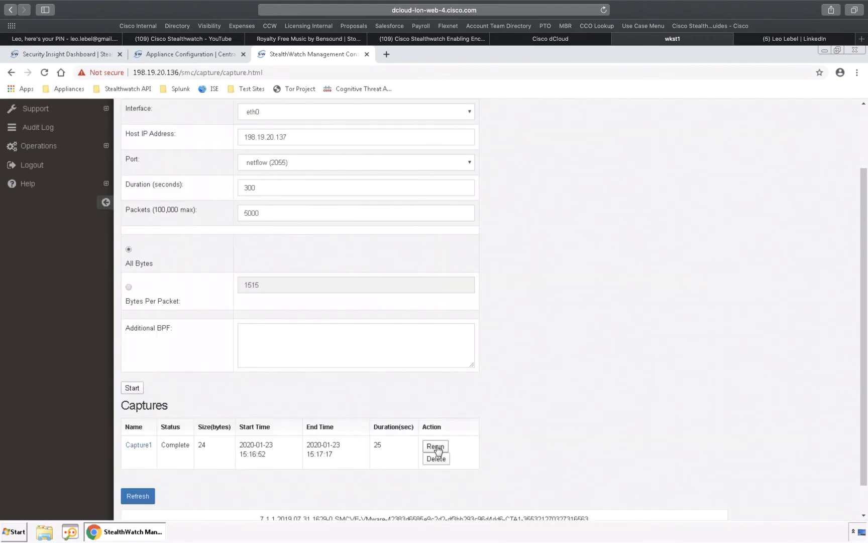
- Save Capture1.pcap to the Downloads folder and open it in Wireshark
{"action": "left_click", "coordinate": [139, 445]}
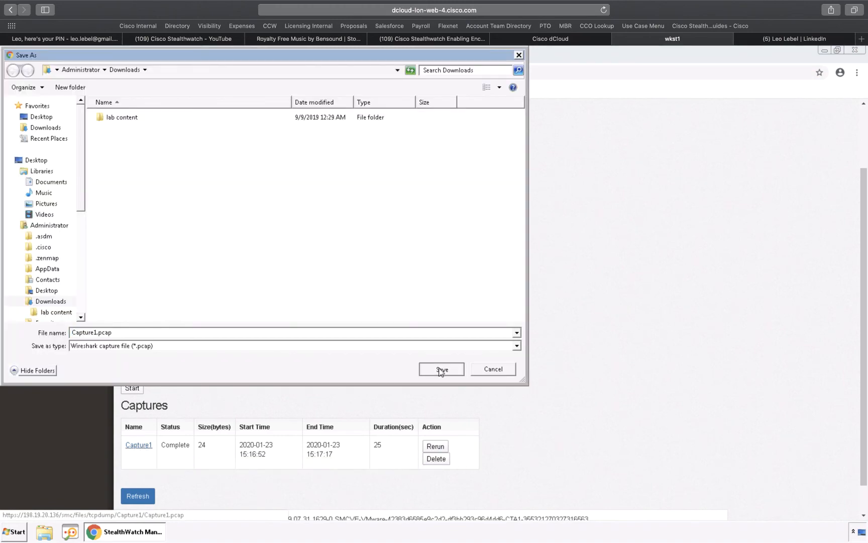
{"action": "left_click", "coordinate": [440, 370]}
{"action": "right_click", "coordinate": [142, 444]}
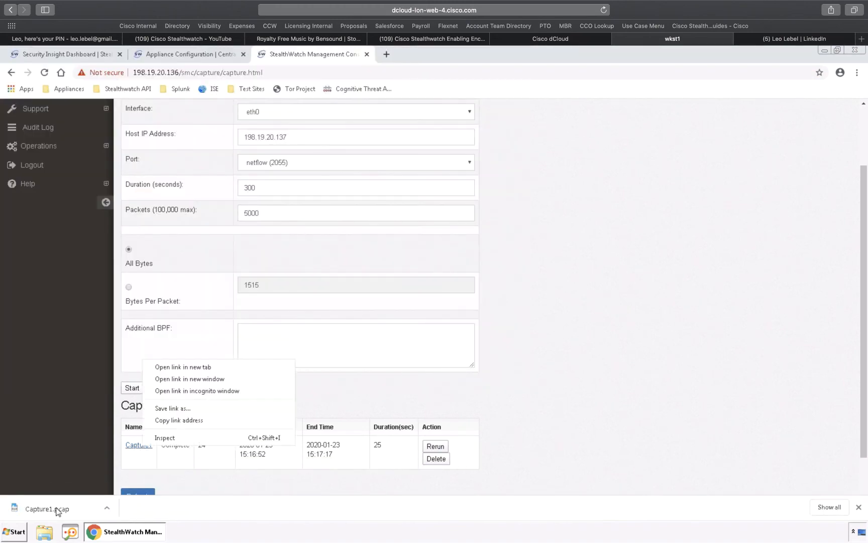
{"action": "left_click", "coordinate": [57, 509]}
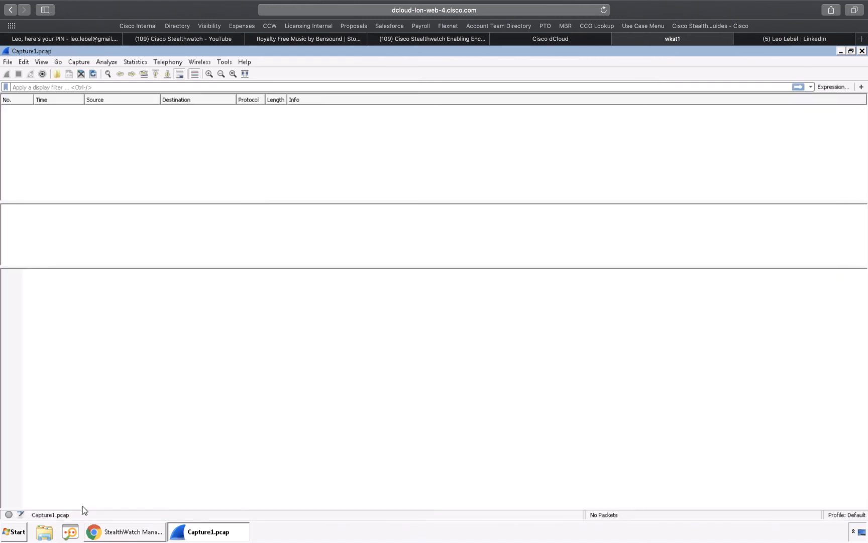
- Return to the capture setup in Chrome and start a second capture with the port set to Any
{"action": "left_click", "coordinate": [128, 529]}
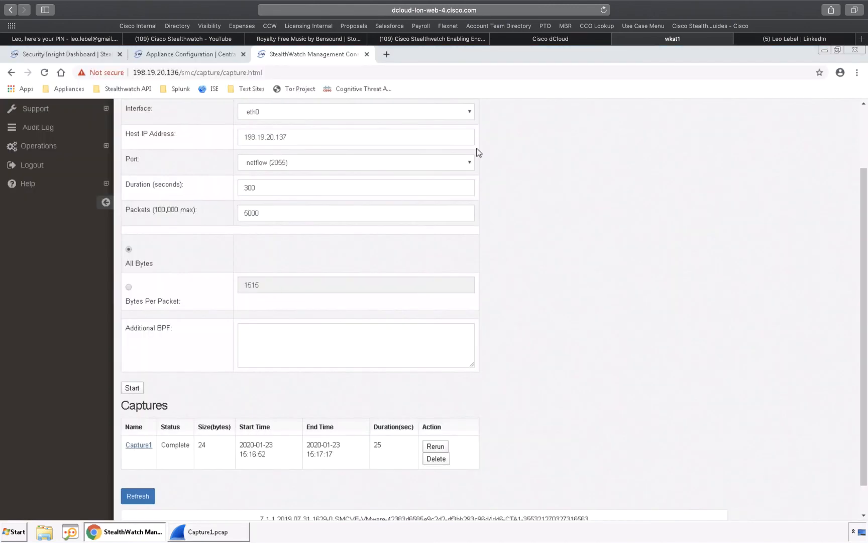
{"action": "left_click", "coordinate": [471, 163]}
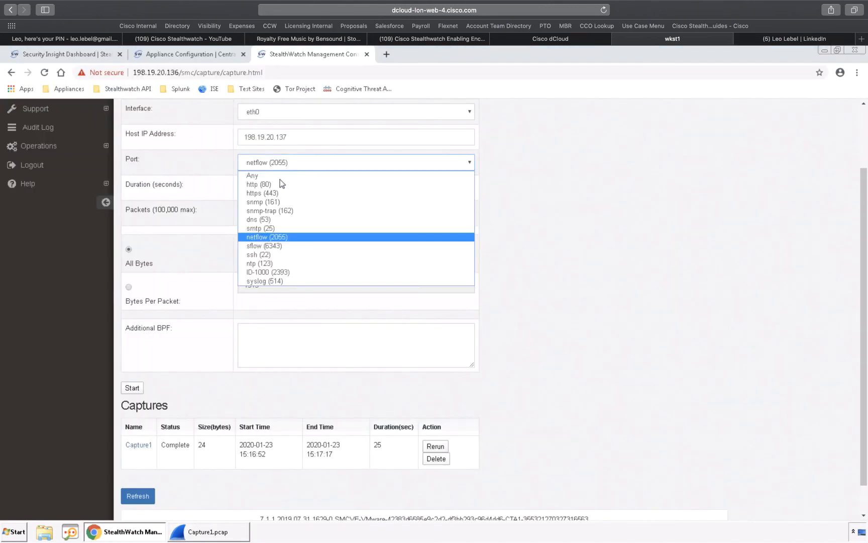
{"action": "left_click", "coordinate": [259, 176]}
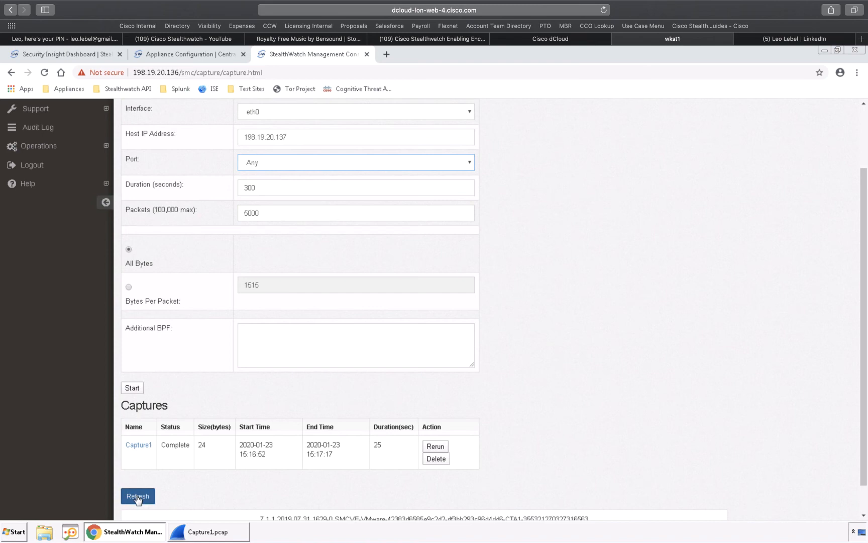
{"action": "left_click", "coordinate": [132, 388]}
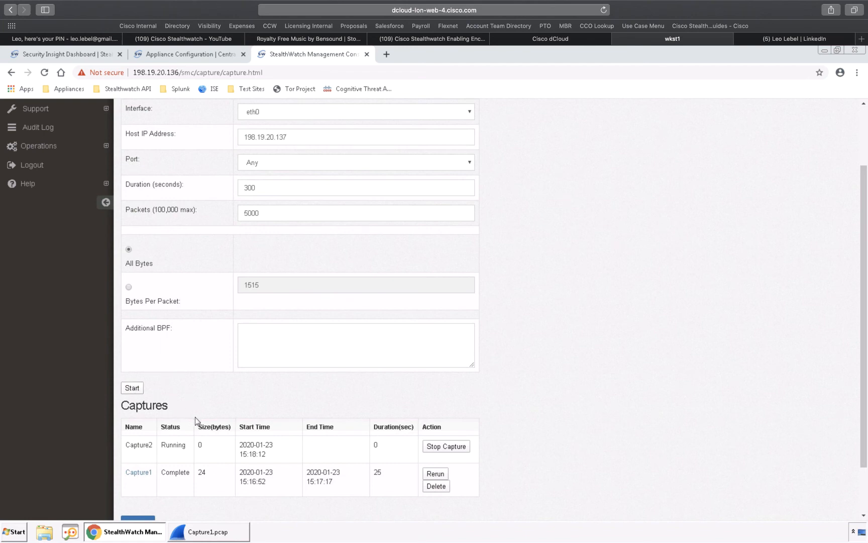
- Monitor the second capture by refreshing the captures list, and stop it
{"action": "scroll", "coordinate": [195, 421], "scroll_direction": "down", "scroll_amount": 2}
{"action": "left_click", "coordinate": [137, 463]}
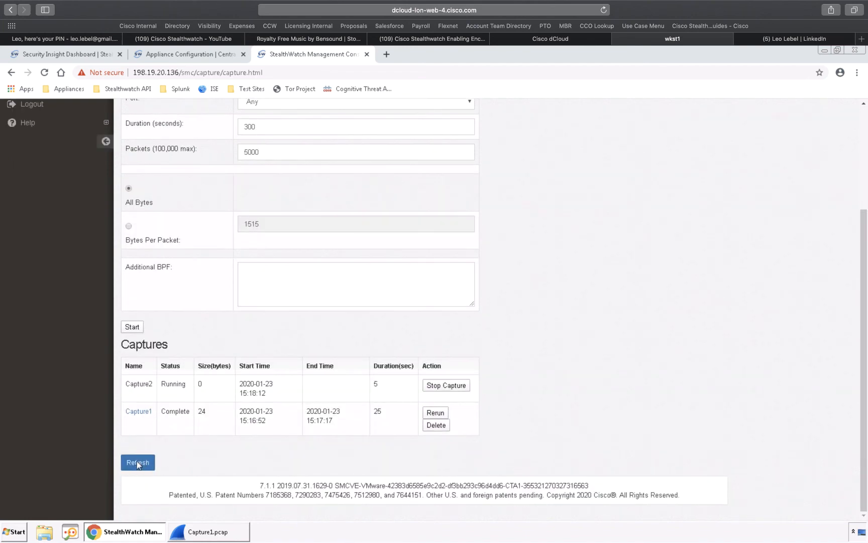
{"action": "left_click", "coordinate": [138, 463]}
{"action": "left_click", "coordinate": [137, 463]}
{"action": "left_click", "coordinate": [138, 462]}
{"action": "left_click", "coordinate": [137, 462]}
{"action": "left_click", "coordinate": [138, 462]}
{"action": "left_click", "coordinate": [453, 386]}
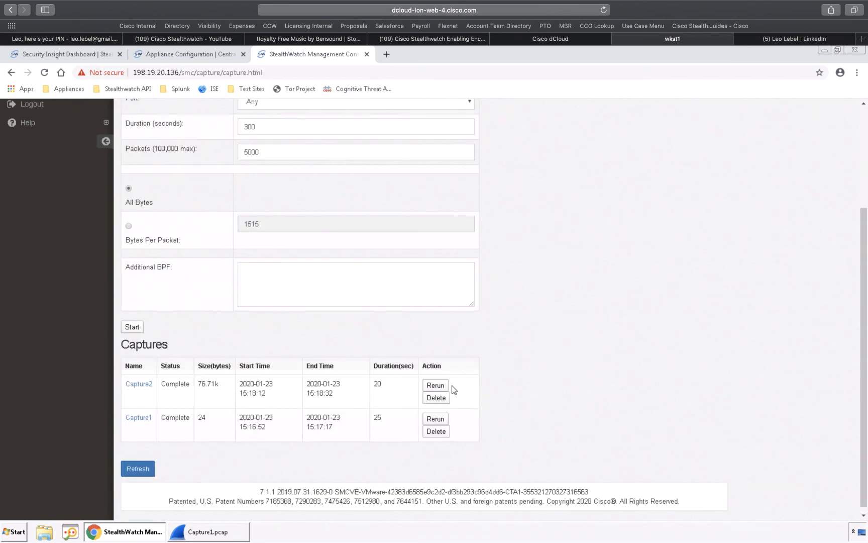
- Save Capture2.pcap to the Downloads folder and open it in Wireshark
{"action": "left_click", "coordinate": [146, 386]}
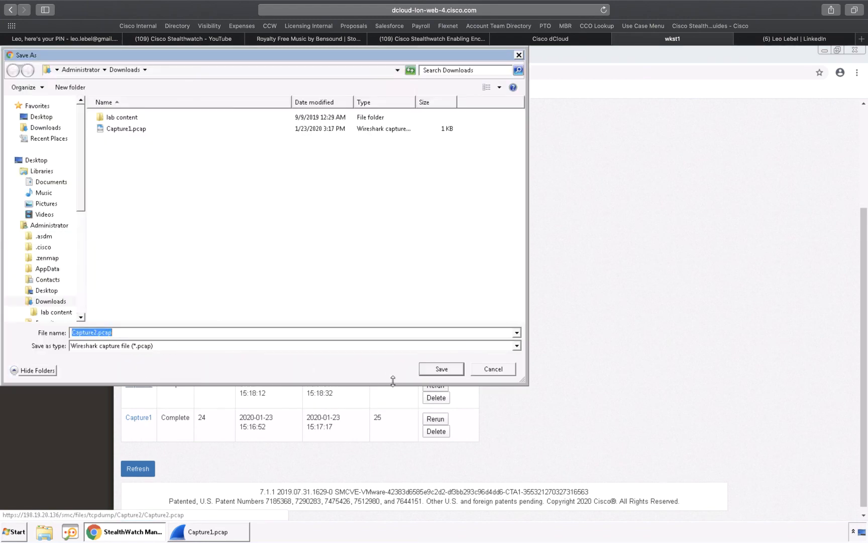
{"action": "left_click", "coordinate": [443, 371]}
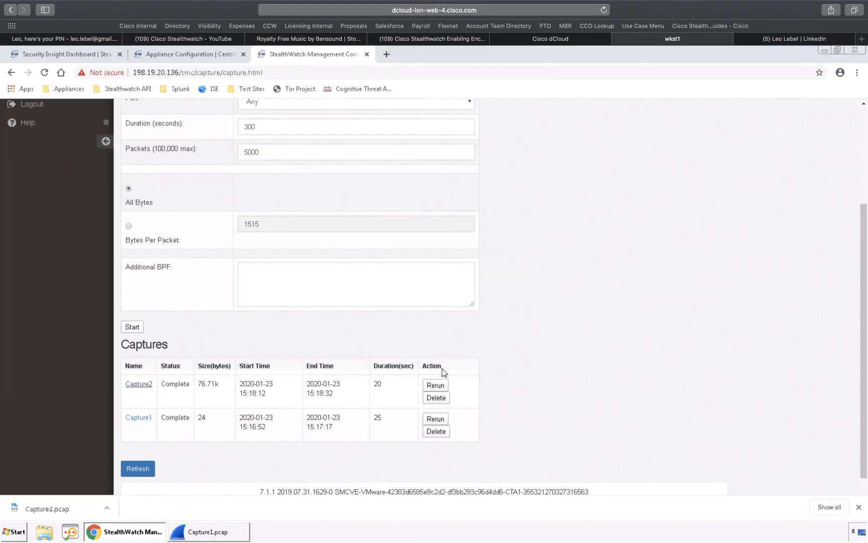
{"action": "left_click", "coordinate": [63, 510]}
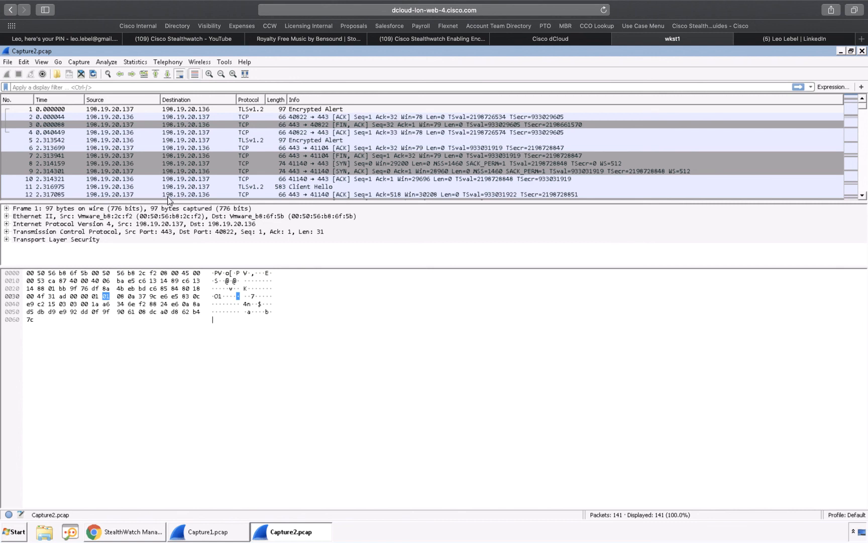
- Highlight the first packet's trailing bytes in Capture2.pcap and return to the capture setup form in Chrome
{"action": "left_click", "coordinate": [212, 310]}
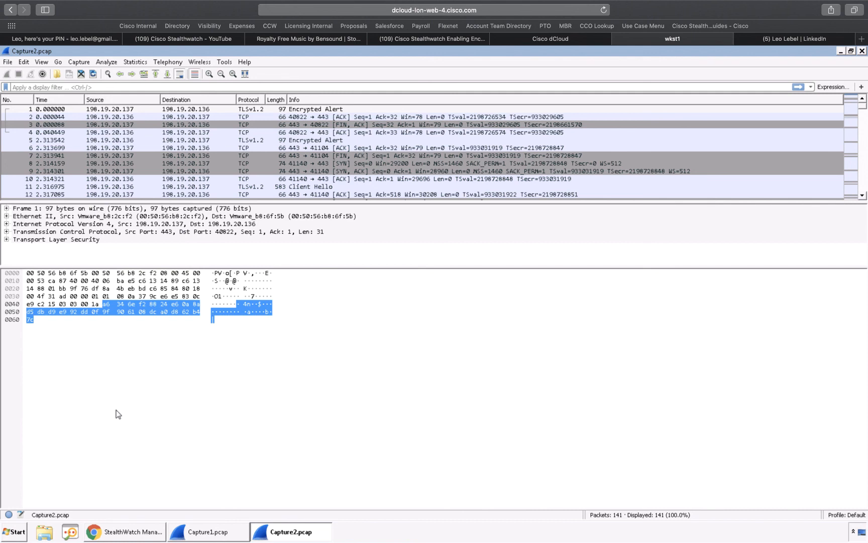
{"action": "left_click", "coordinate": [146, 534]}
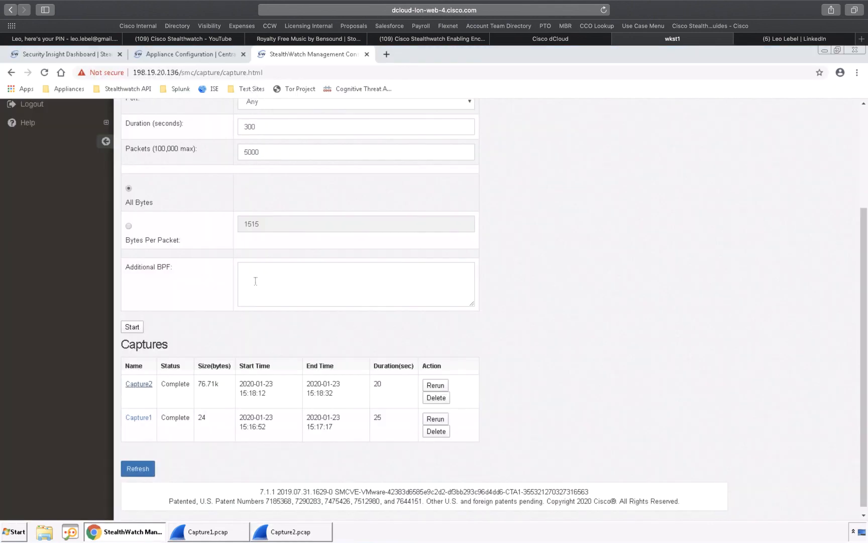
{"action": "scroll", "coordinate": [255, 281], "scroll_direction": "up", "scroll_amount": 2}
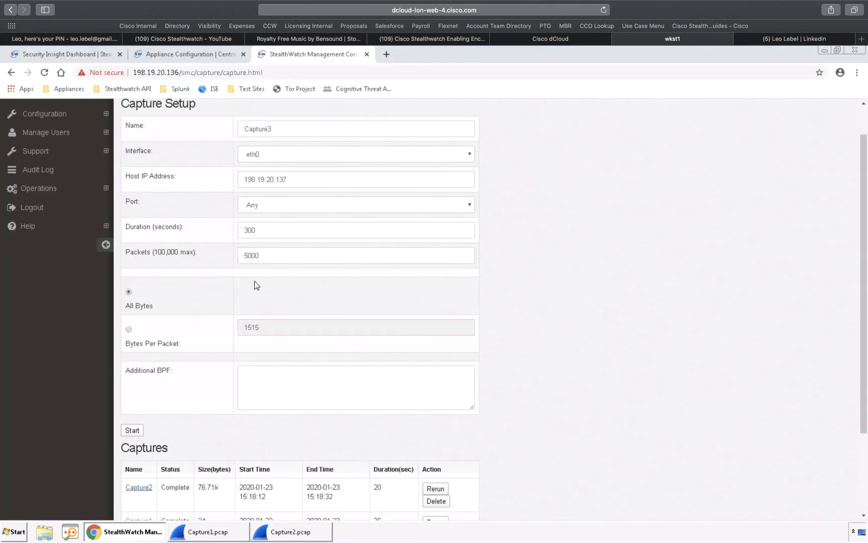
{"action": "scroll", "coordinate": [257, 285], "scroll_direction": "up", "scroll_amount": 1}
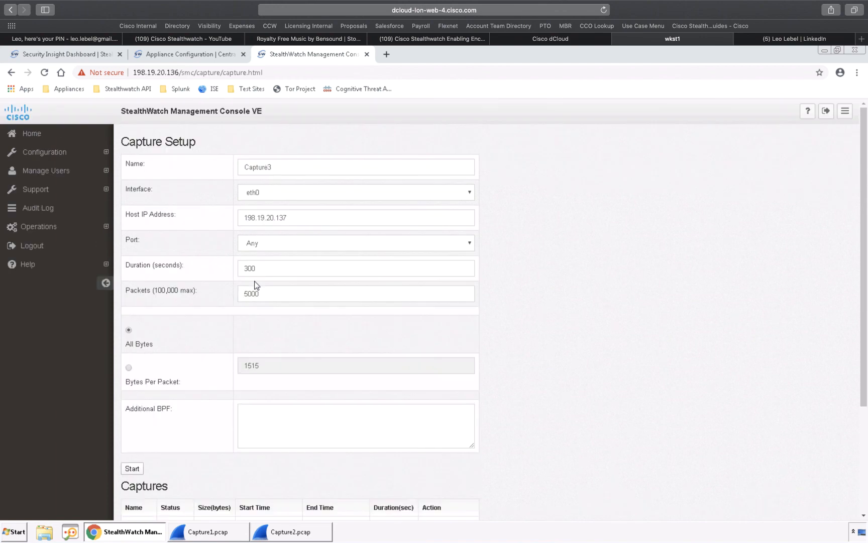
- Open the appliance configuration of the FCNF Flow Collector from the Central Management inventory
{"action": "left_click", "coordinate": [174, 56]}
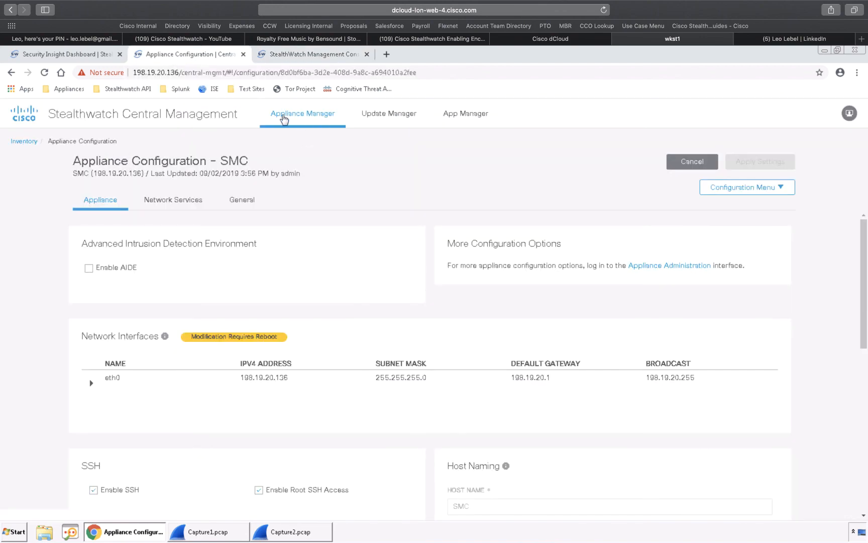
{"action": "left_click", "coordinate": [287, 117]}
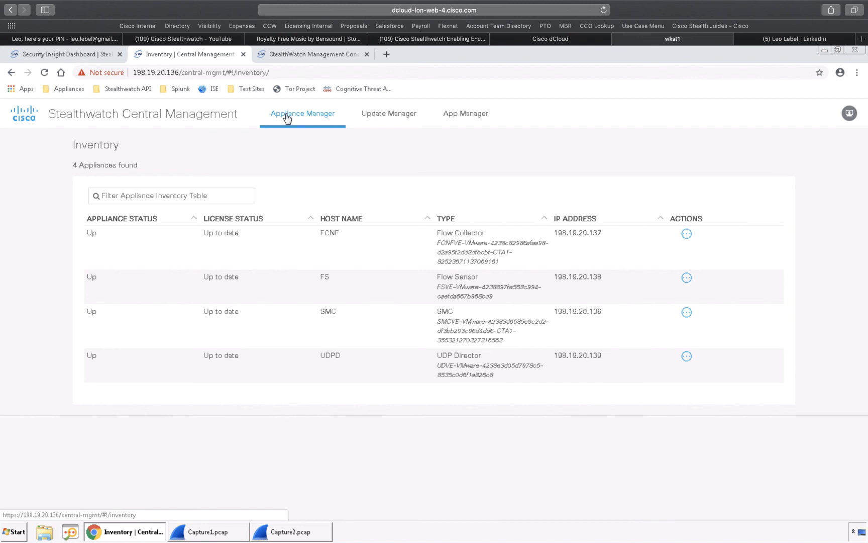
{"action": "left_click", "coordinate": [686, 235]}
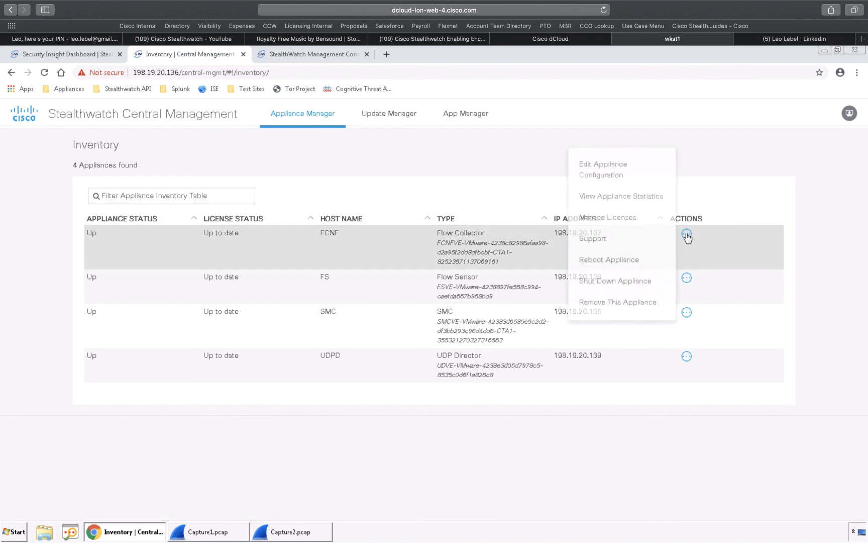
{"action": "left_click", "coordinate": [609, 171]}
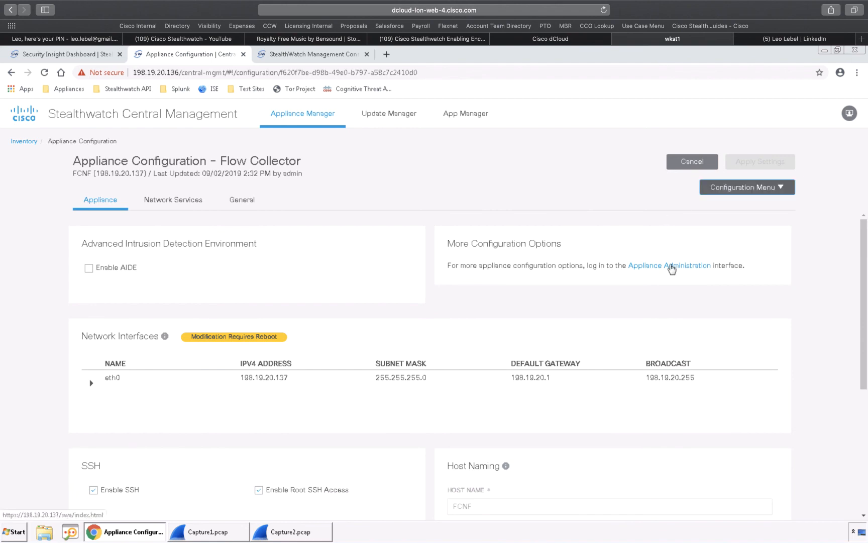
- Open the Flow Collector's Appliance Administration interface and expand its Support options
{"action": "left_click", "coordinate": [672, 267]}
{"action": "left_click", "coordinate": [40, 190]}
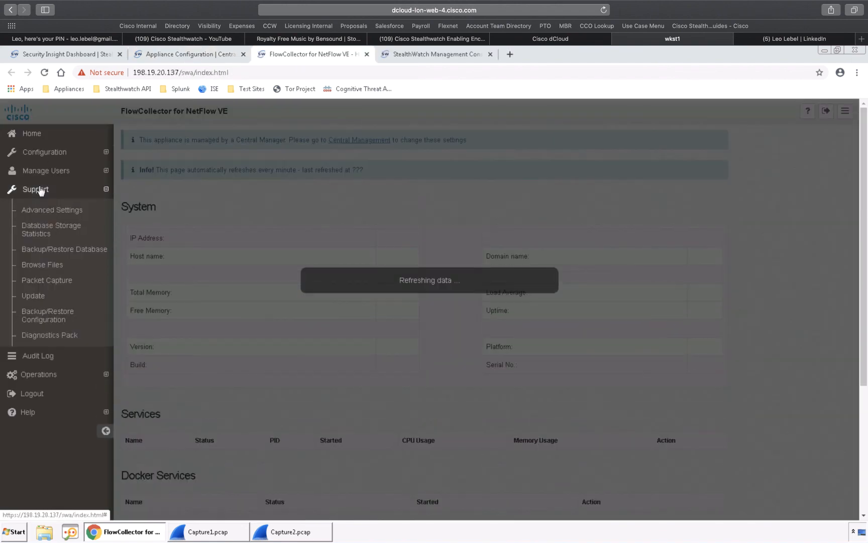